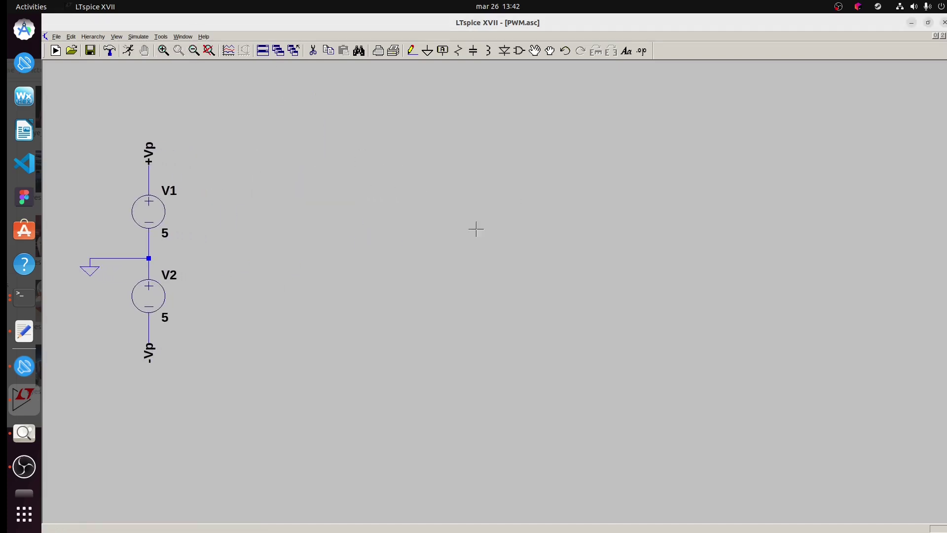
# - Scroll the schematic right to make room beside the 5 V supply sources
pyautogui.hscroll(1, 442, 229)
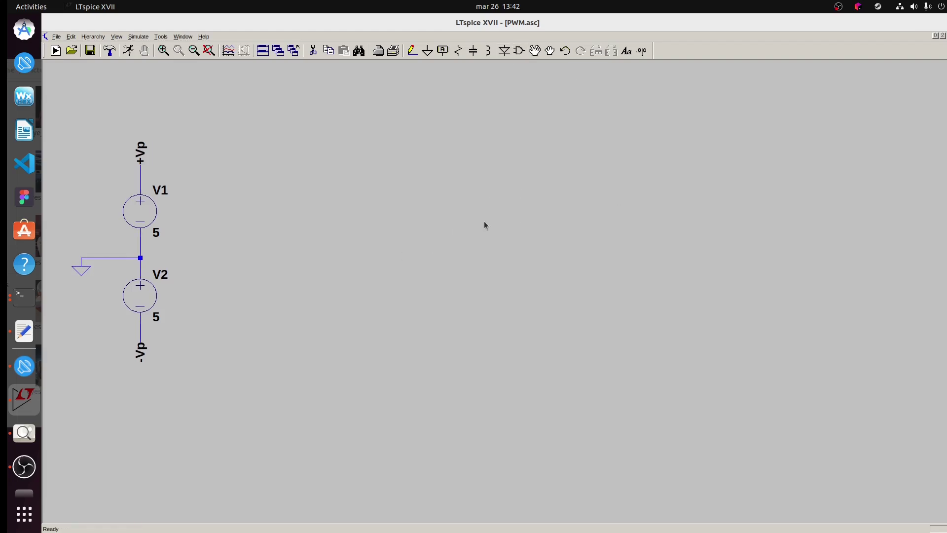
# - Place an LT1721 comparator U1 to the right of the supplies
pyautogui.press('F2')
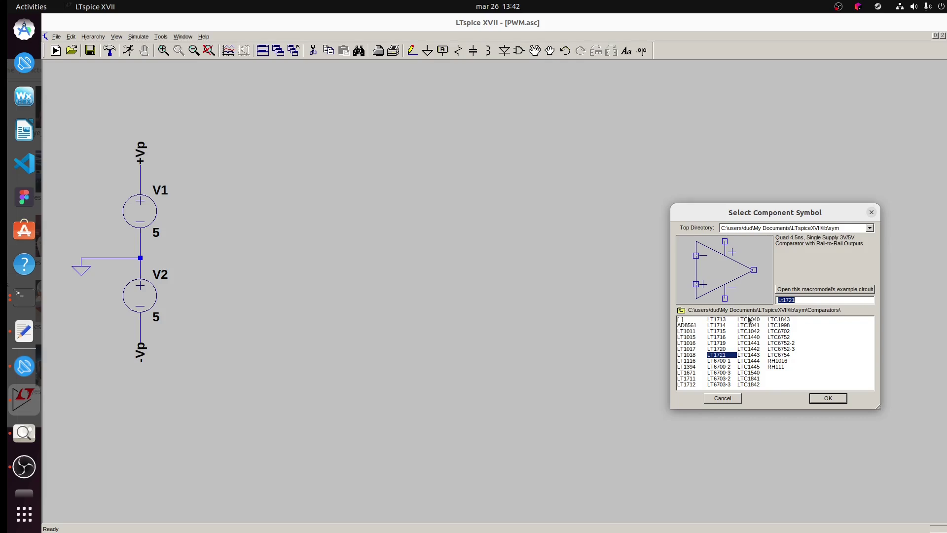
pyautogui.write('LT1721')
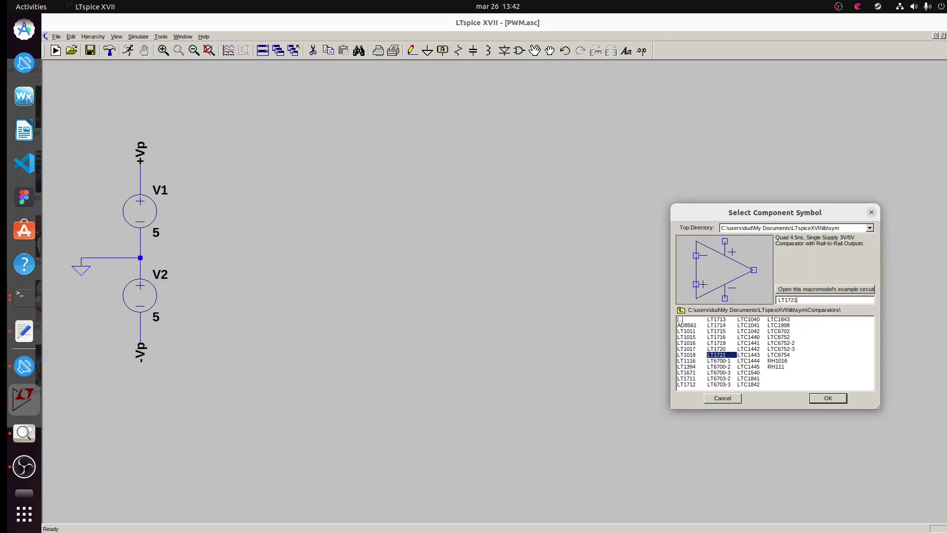
pyautogui.press('Return')
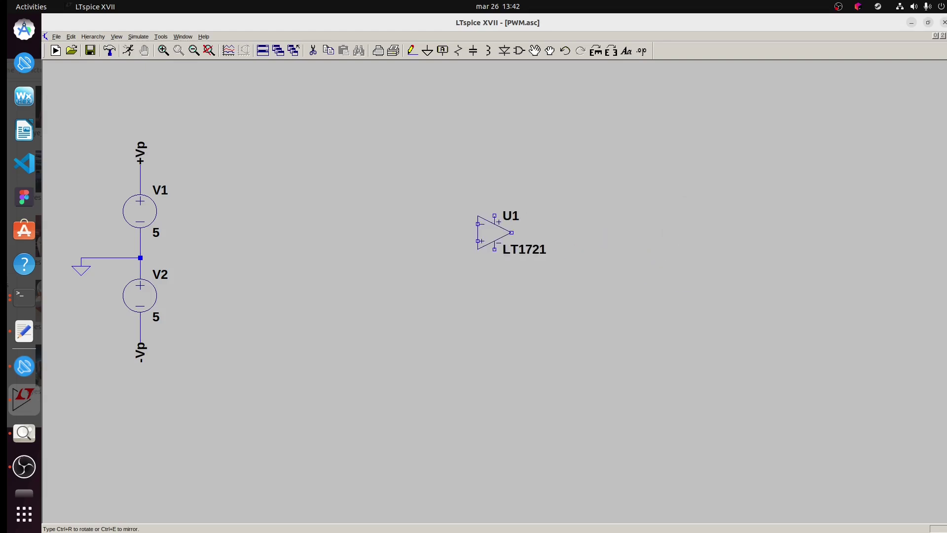
pyautogui.click(494, 232)
pyautogui.press('Escape')
# - Add a +Vp net label above U1 and a -Vp label below it
pyautogui.press('F4')
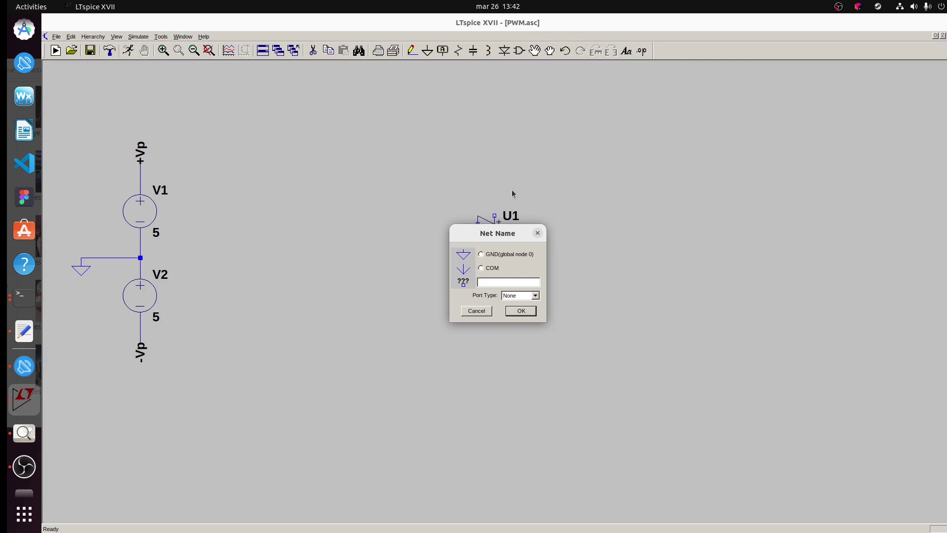
pyautogui.write('+Vp')
pyautogui.press('Return')
pyautogui.click(494, 198)
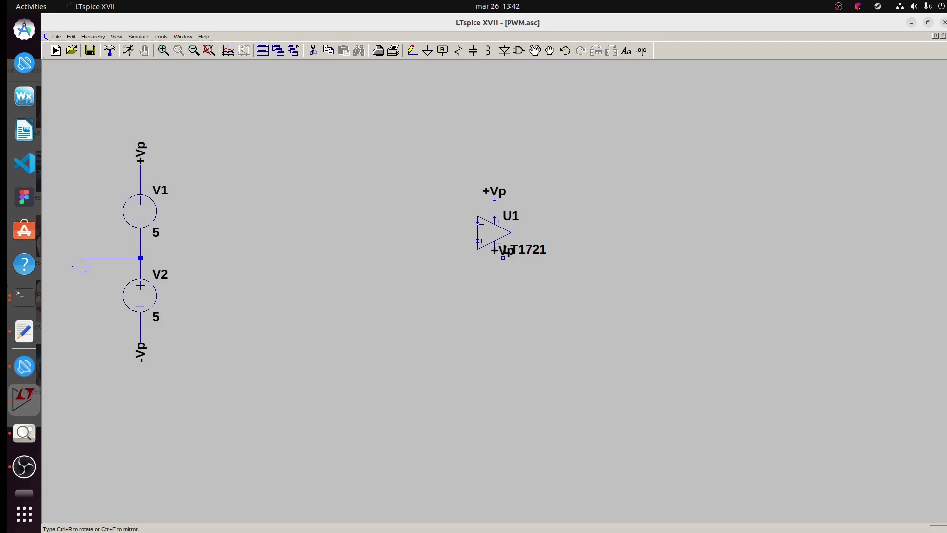
pyautogui.rightClick(495, 282)
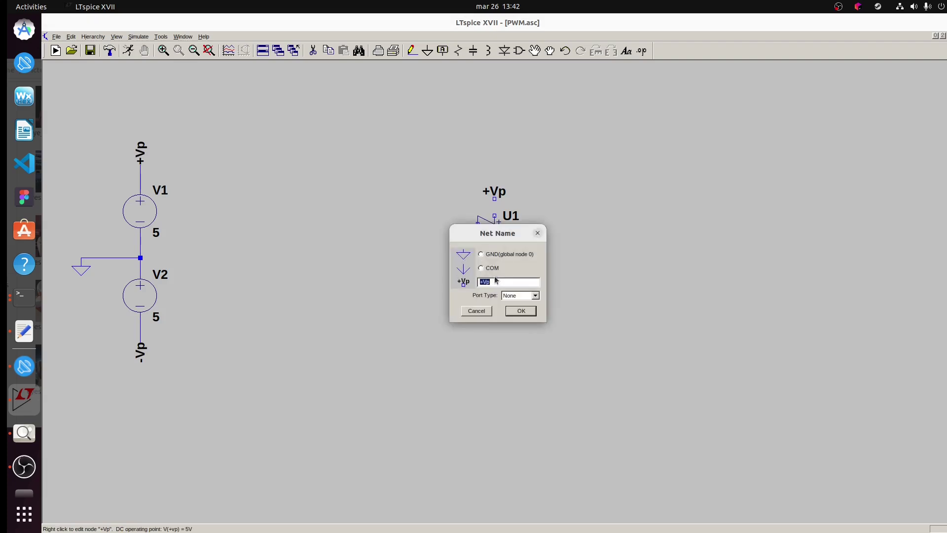
pyautogui.write('-Vp')
pyautogui.press('Return')
# - Wire U1's upper supply pin to +Vp and its lower supply pin to -Vp
pyautogui.click(412, 51)
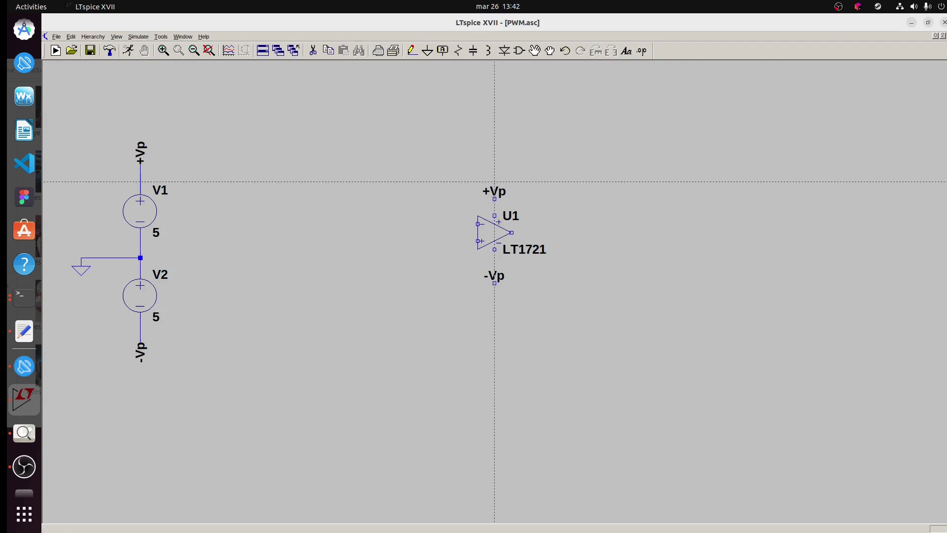
pyautogui.click(494, 198)
pyautogui.click(494, 216)
pyautogui.press('Escape')
pyautogui.press('F3')
pyautogui.click(495, 249)
pyautogui.click(494, 283)
pyautogui.press('Escape')
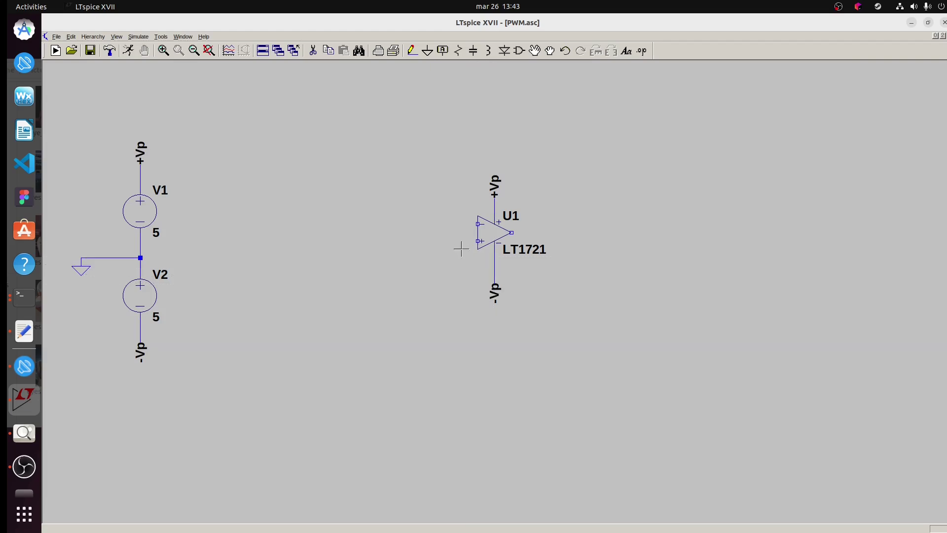
# - Place two ground symbols with voltage sources V3 and V4 sitting on them
pyautogui.press('g')
pyautogui.click(326, 292)
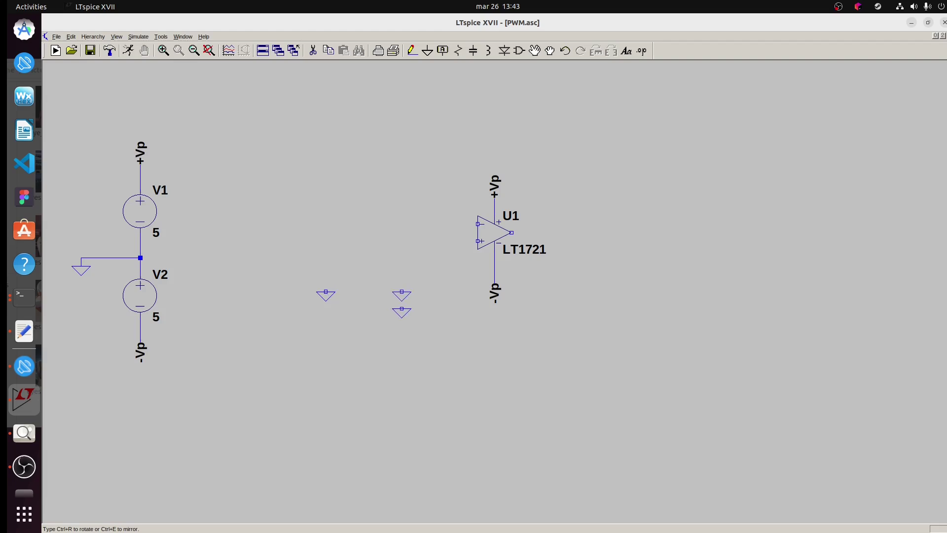
pyautogui.click(401, 309)
pyautogui.press('v')
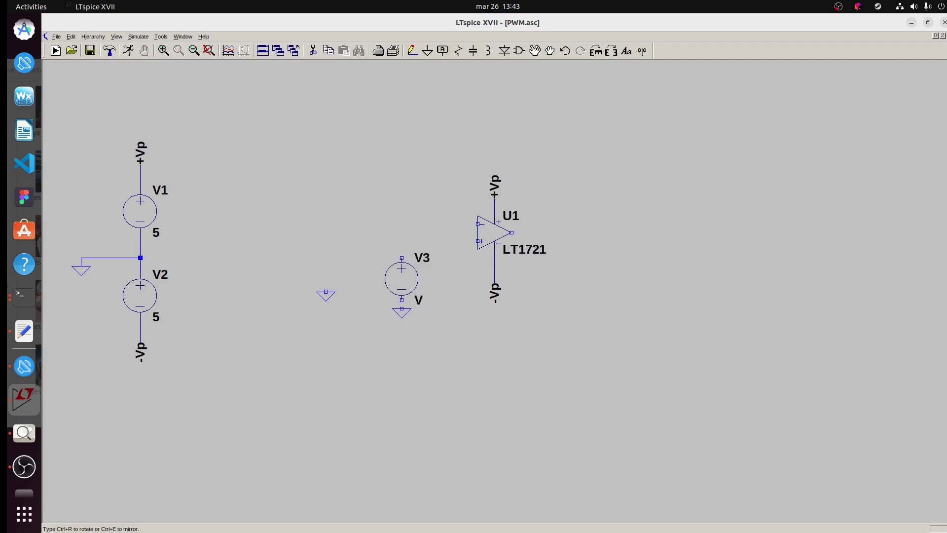
pyautogui.click(403, 273)
pyautogui.click(326, 257)
pyautogui.press('Escape')
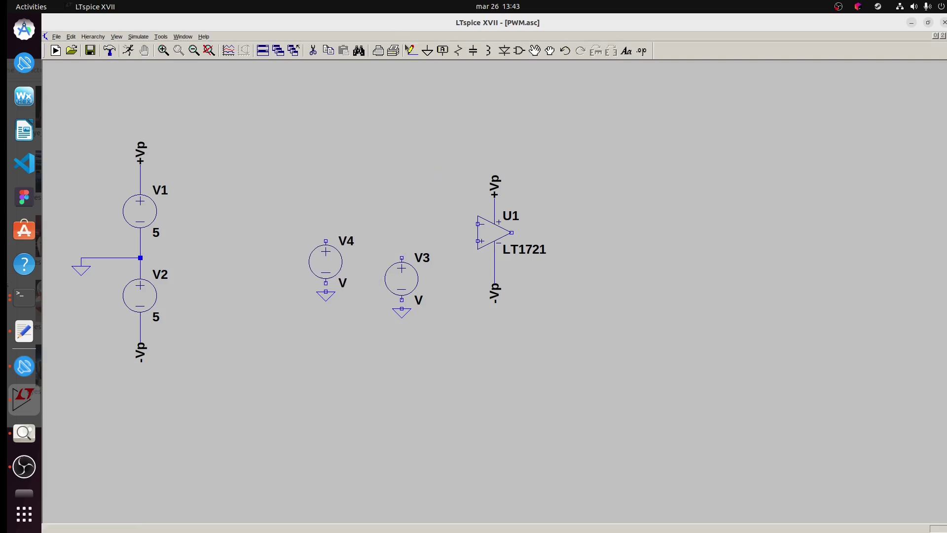
# - Wire V4's top terminal to U1's minus input and V3's to its plus input
pyautogui.click(412, 50)
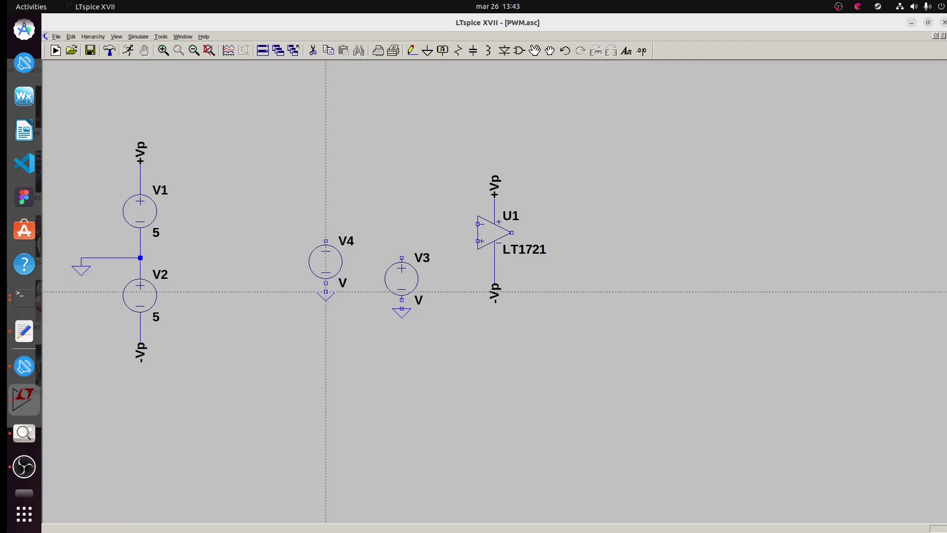
pyautogui.click(326, 242)
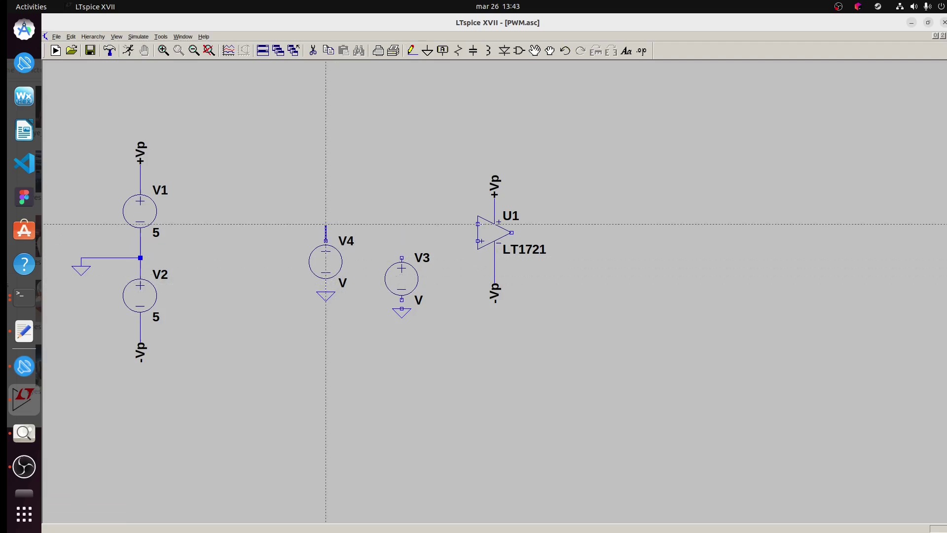
pyautogui.click(477, 224)
pyautogui.click(402, 257)
pyautogui.click(478, 241)
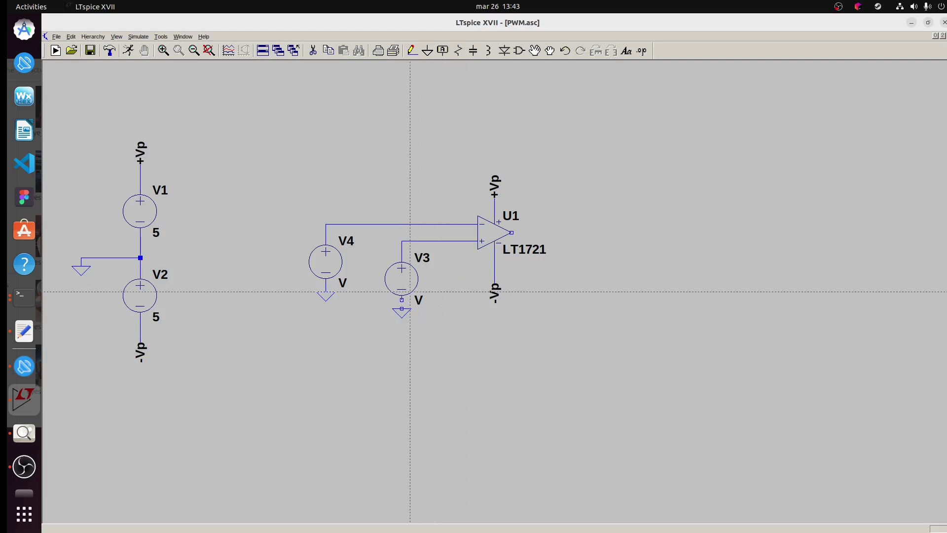
pyautogui.press('Escape')
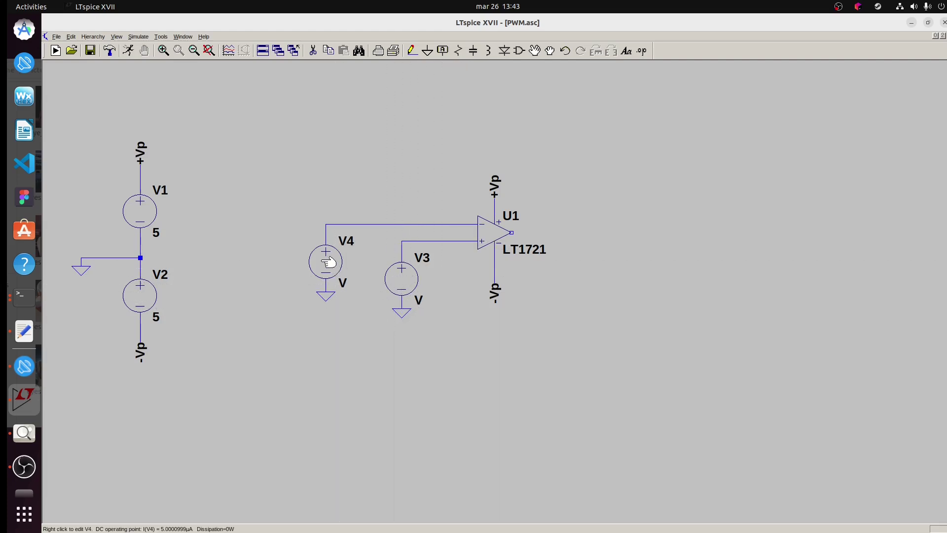
# - Set V4 to SINE with offset 0, amplitude .95, 1000 Hz and 15.625u delay
pyautogui.rightClick(321, 262)
pyautogui.click(547, 295)
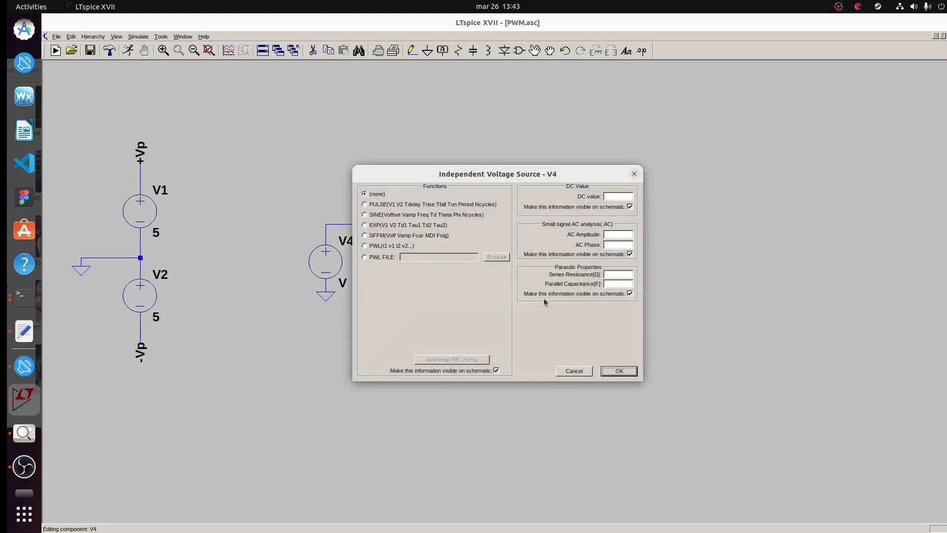
pyautogui.click(386, 216)
pyautogui.click(474, 279)
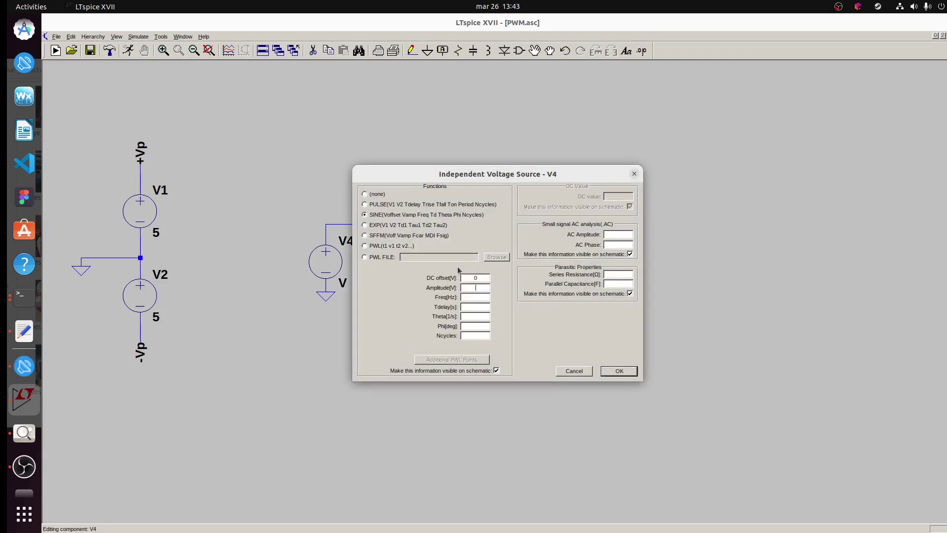
pyautogui.write('1000 ')
pyautogui.write('15.')
pyautogui.write('625')
pyautogui.write('u')
pyautogui.press('Return')
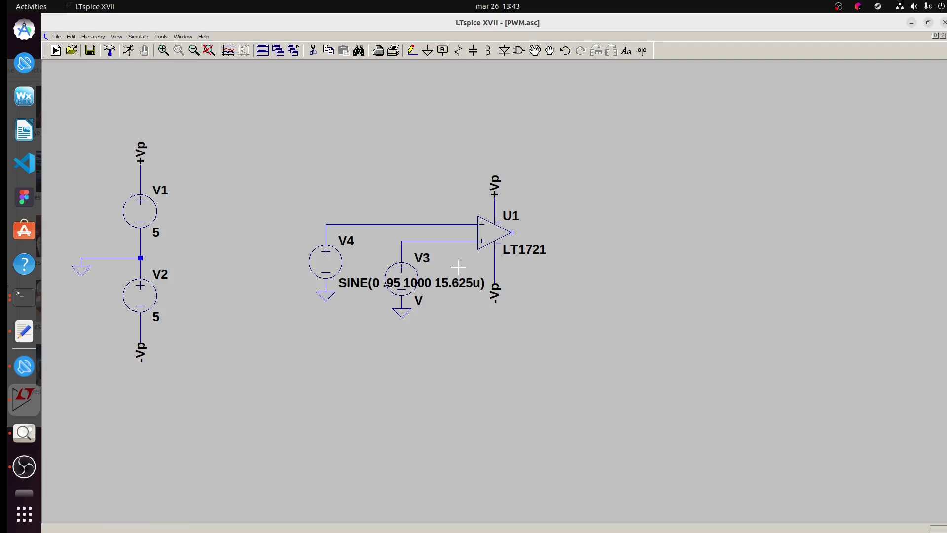
# - Make V3 a pulse source PULSE(-1 1 0 31.25u 0 0 31.25u)
pyautogui.rightClick(407, 270)
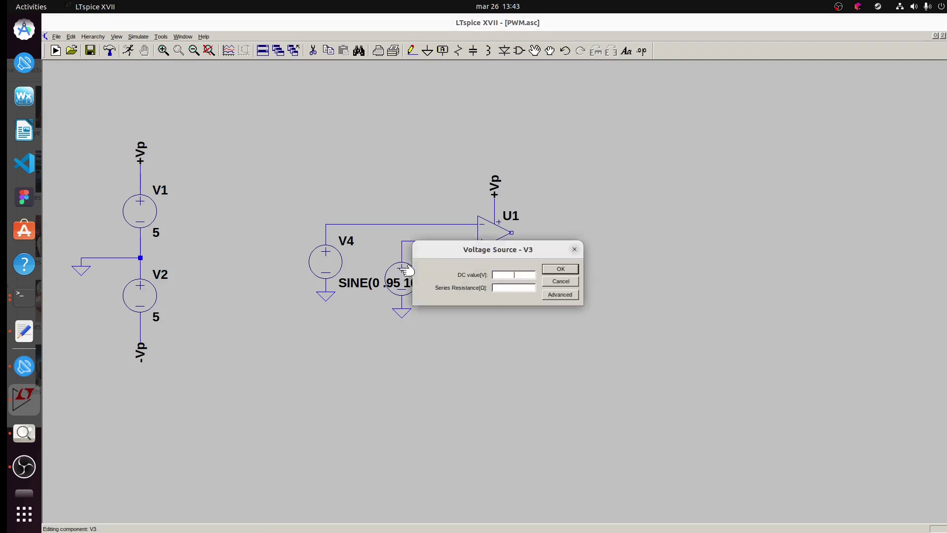
pyautogui.click(562, 295)
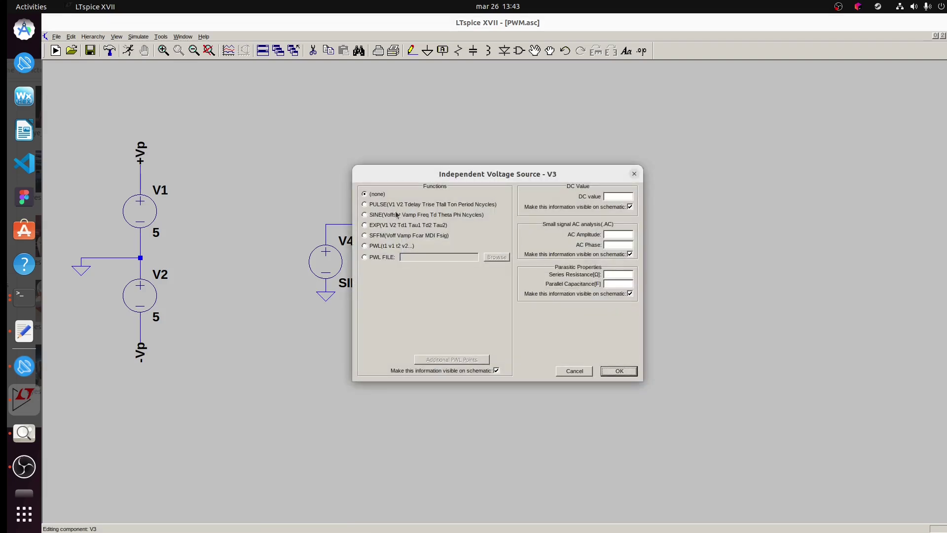
pyautogui.click(396, 204)
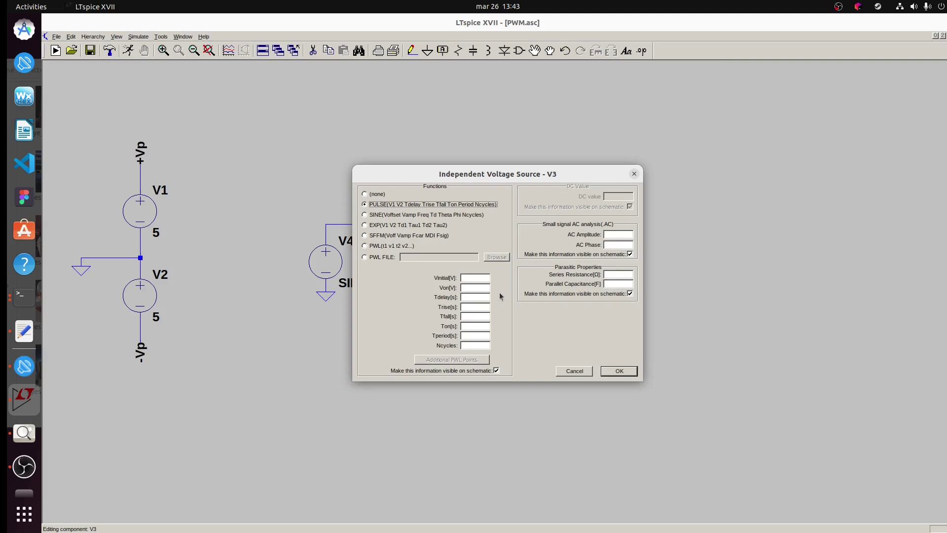
pyautogui.click(480, 278)
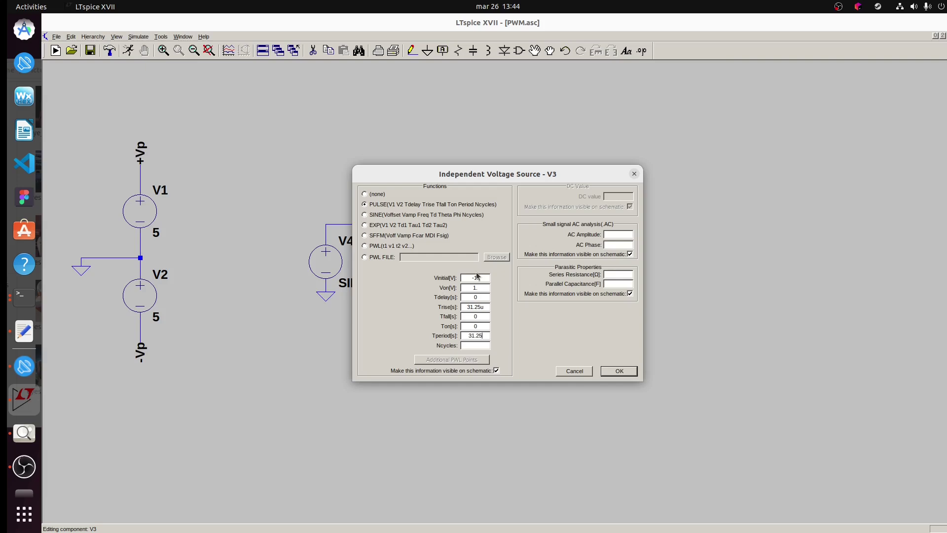
pyautogui.write('u')
pyautogui.press('Return')
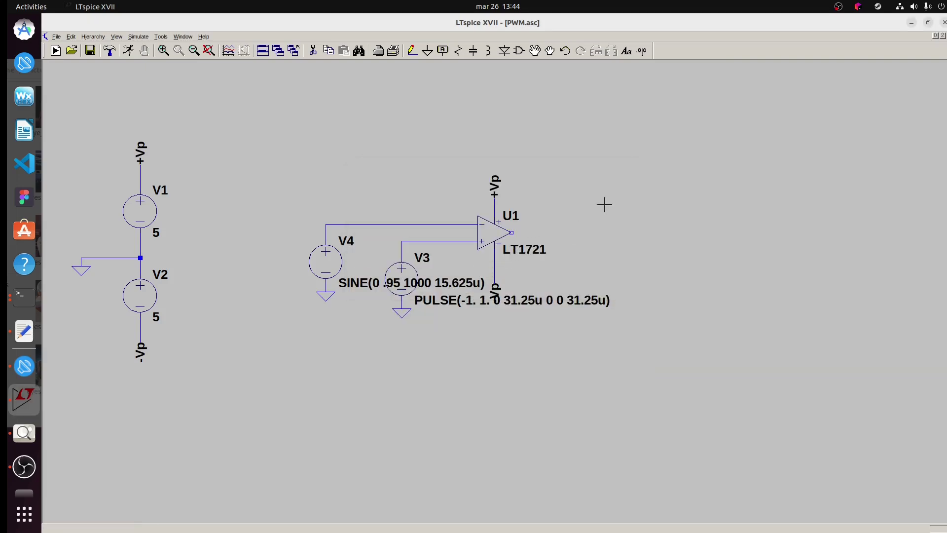
# - Wire U1's output to a new Vout net label and restore the schematic to a floating window
pyautogui.click(443, 50)
pyautogui.write('Vout')
pyautogui.press('Return')
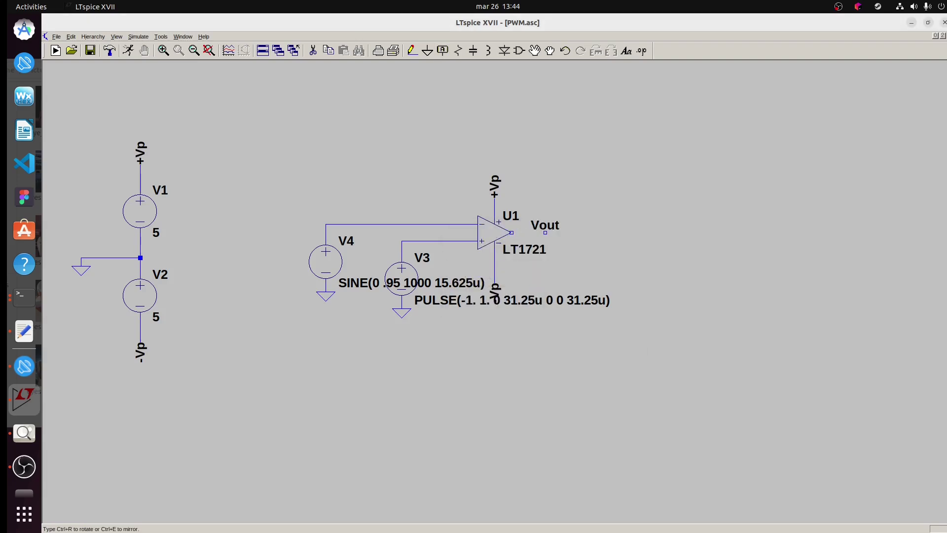
pyautogui.click(555, 232)
pyautogui.click(412, 51)
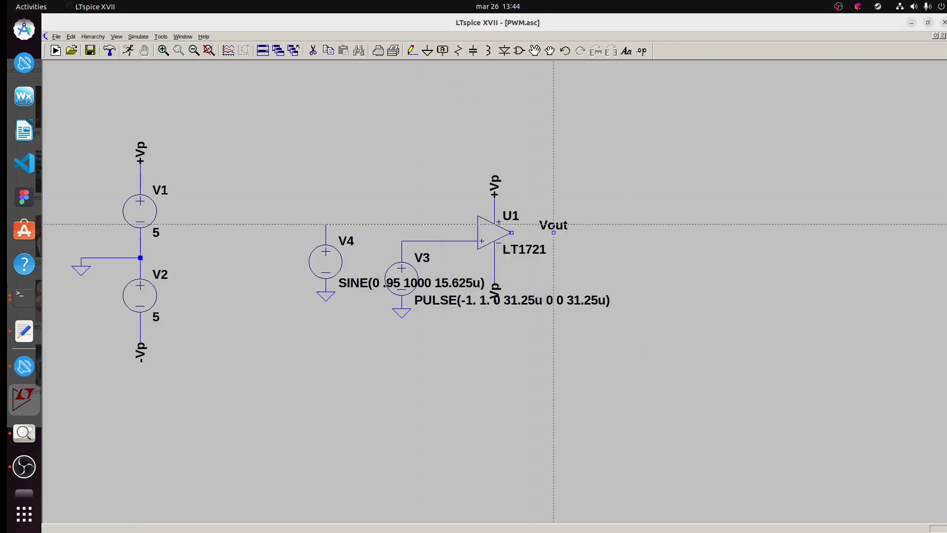
pyautogui.click(511, 233)
pyautogui.click(553, 232)
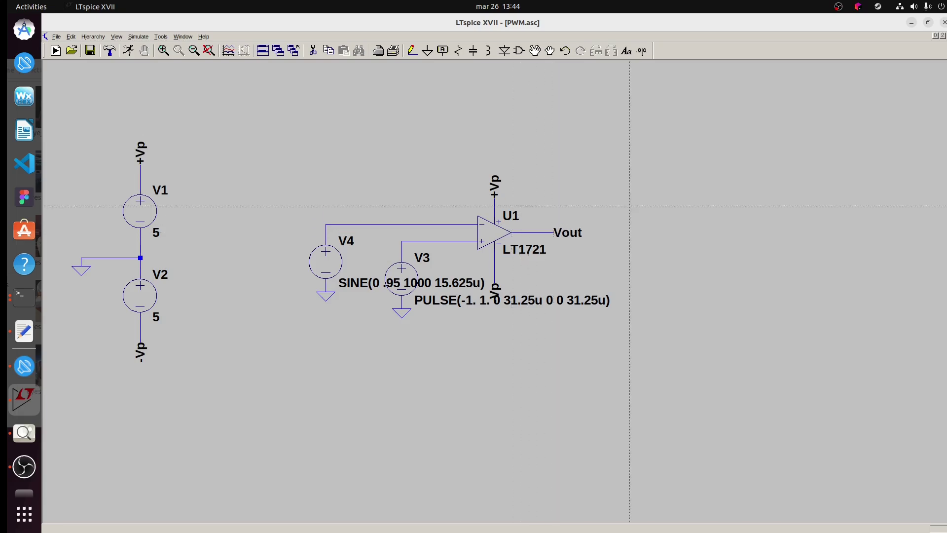
pyautogui.click(942, 36)
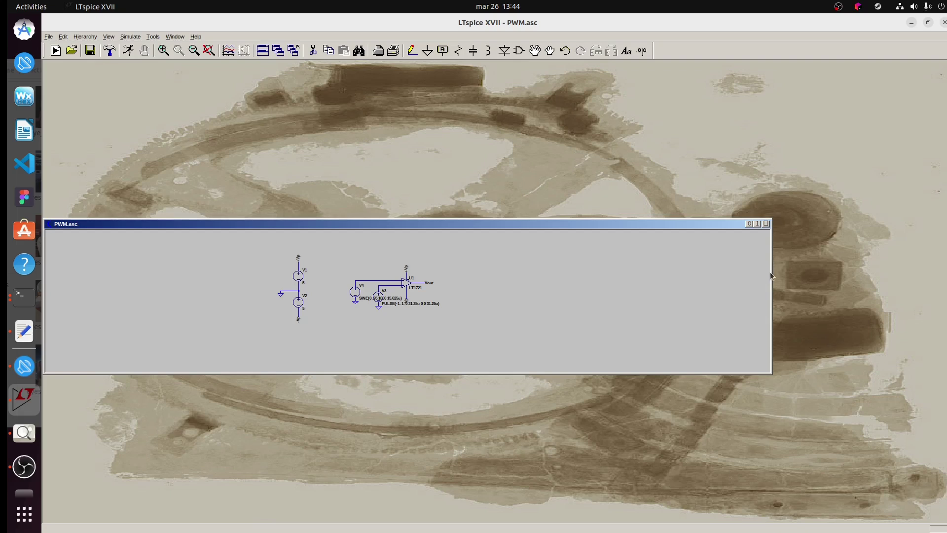
# - Resize the schematic window narrower and taller
pyautogui.moveTo(771, 275); pyautogui.dragTo(519, 280)
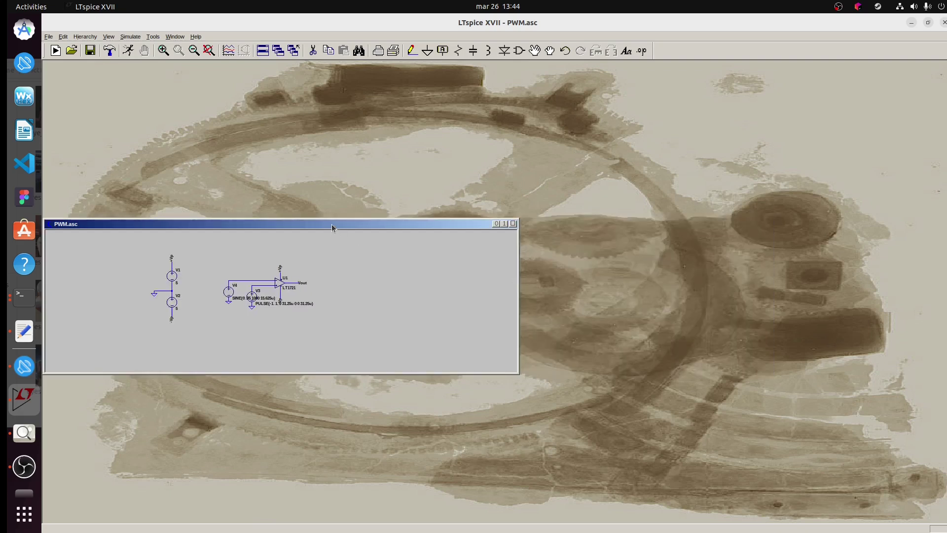
pyautogui.moveTo(330, 218); pyautogui.dragTo(330, 61)
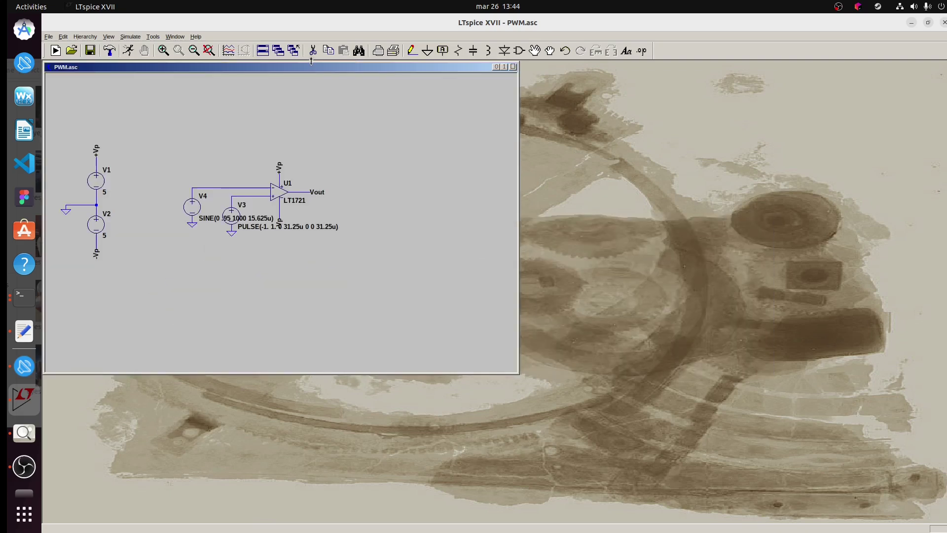
pyautogui.moveTo(332, 373); pyautogui.dragTo(325, 522)
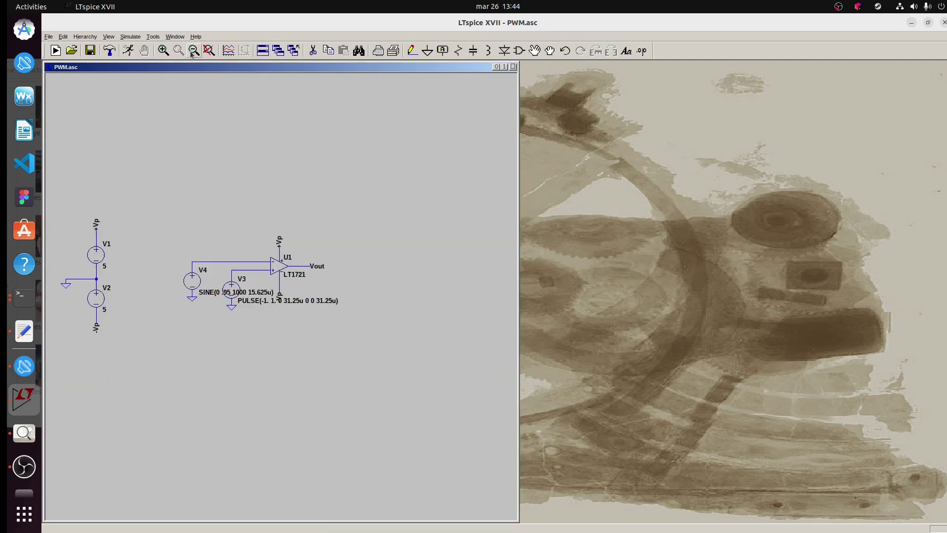
# - Zoom in on the circuit, add the .tran 0 2m 1m 1n directive and run
pyautogui.click(163, 51)
pyautogui.moveTo(59, 186); pyautogui.dragTo(344, 383)
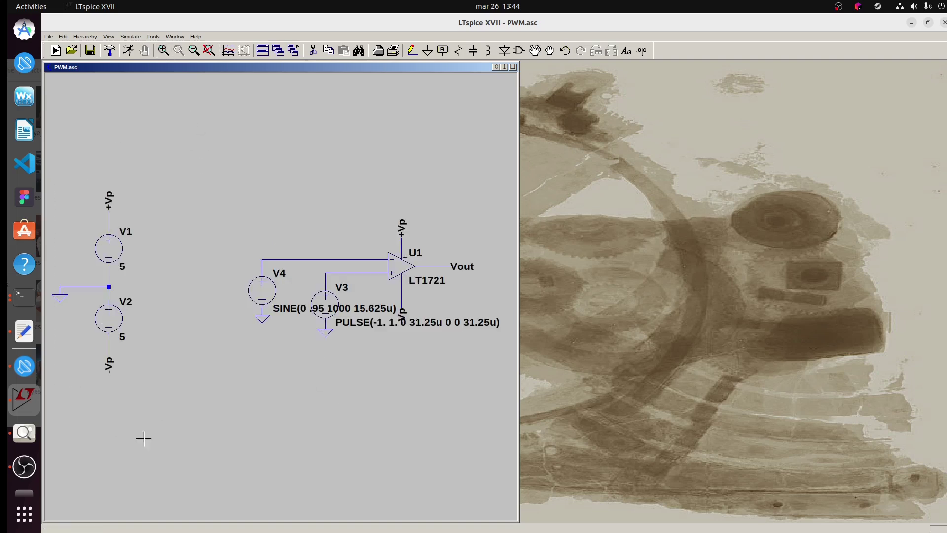
pyautogui.click(23, 434)
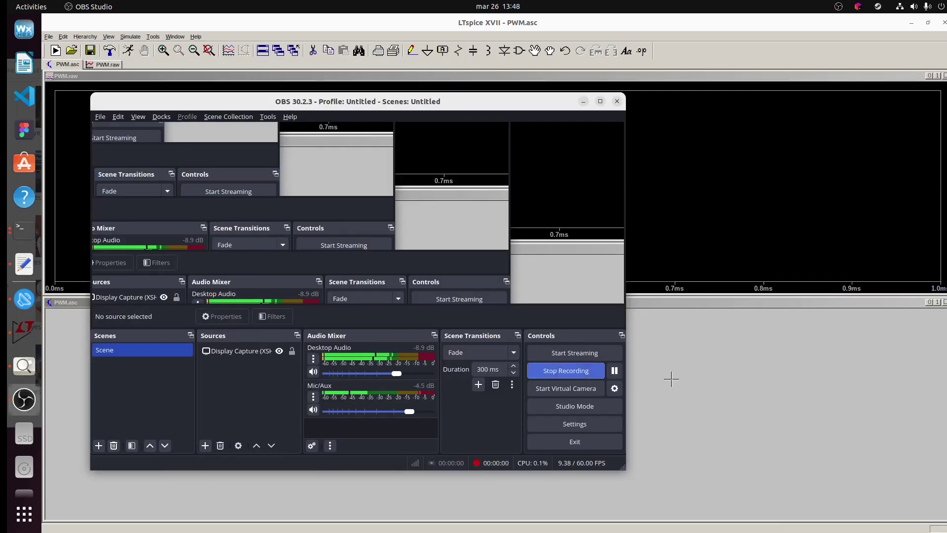
pyautogui.click(681, 378)
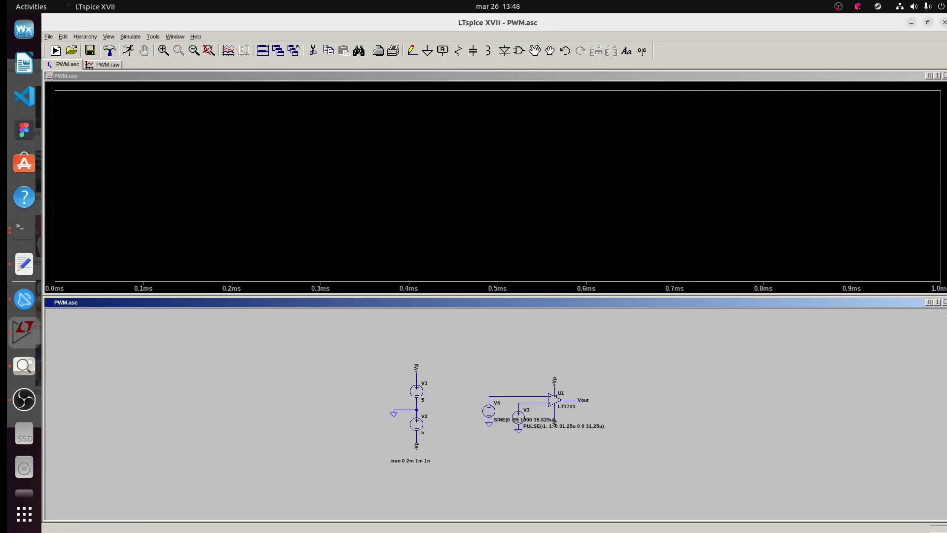
# - Size the schematic to the left half at full height and the waveform window to the right
pyautogui.moveTo(945, 328); pyautogui.dragTo(482, 328)
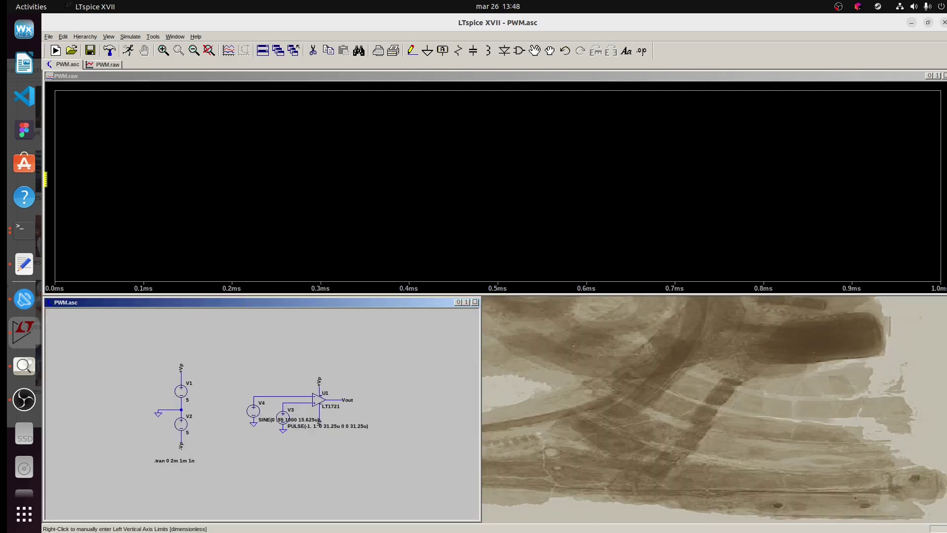
pyautogui.moveTo(44, 179); pyautogui.dragTo(485, 229)
pyautogui.moveTo(395, 298); pyautogui.dragTo(420, 71)
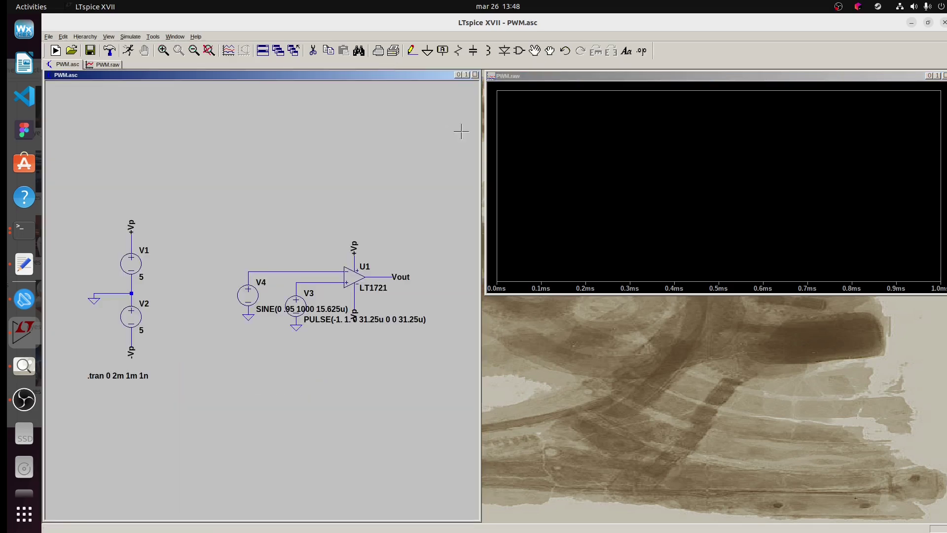
pyautogui.moveTo(481, 173); pyautogui.dragTo(488, 174)
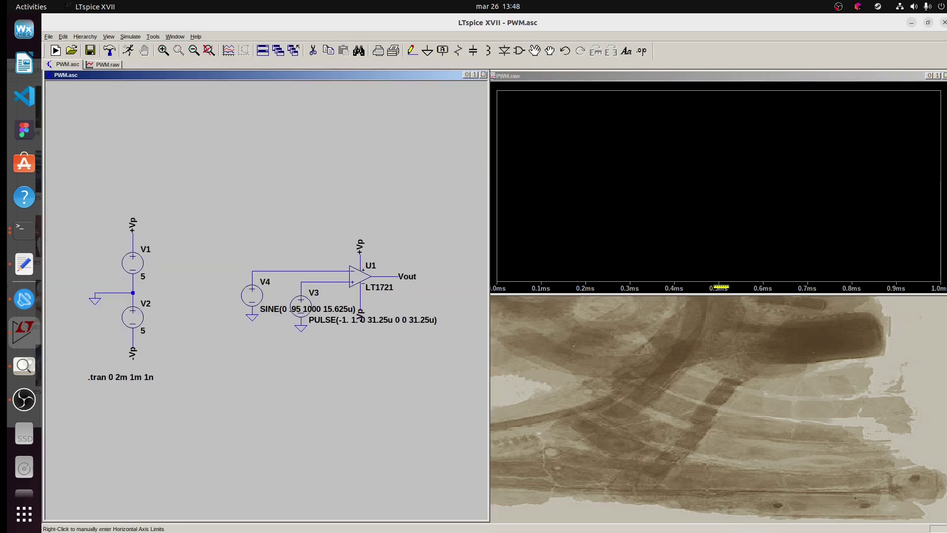
pyautogui.moveTo(727, 459); pyautogui.dragTo(726, 291)
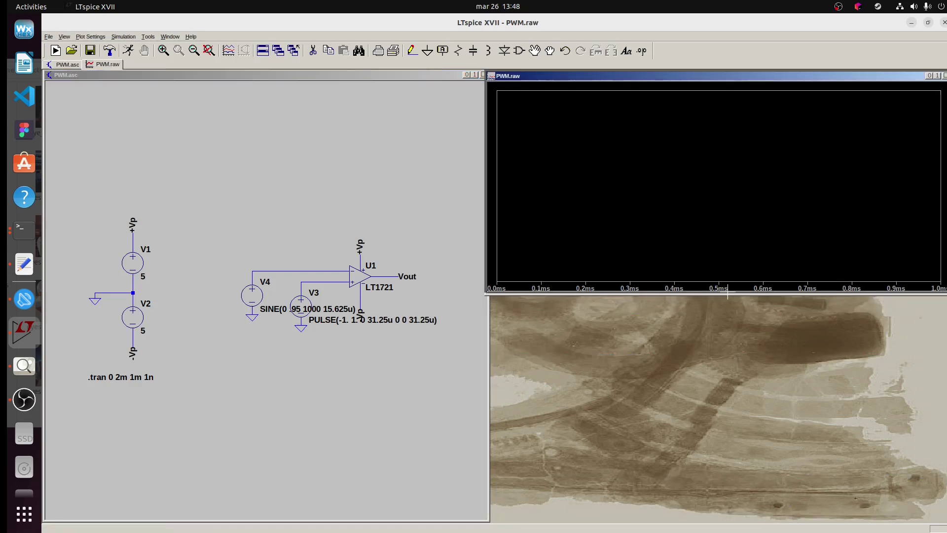
# - Add two plot panes, stretch the waveform window full height, then delete the bottom pane
pyautogui.rightClick(689, 252)
pyautogui.click(718, 308)
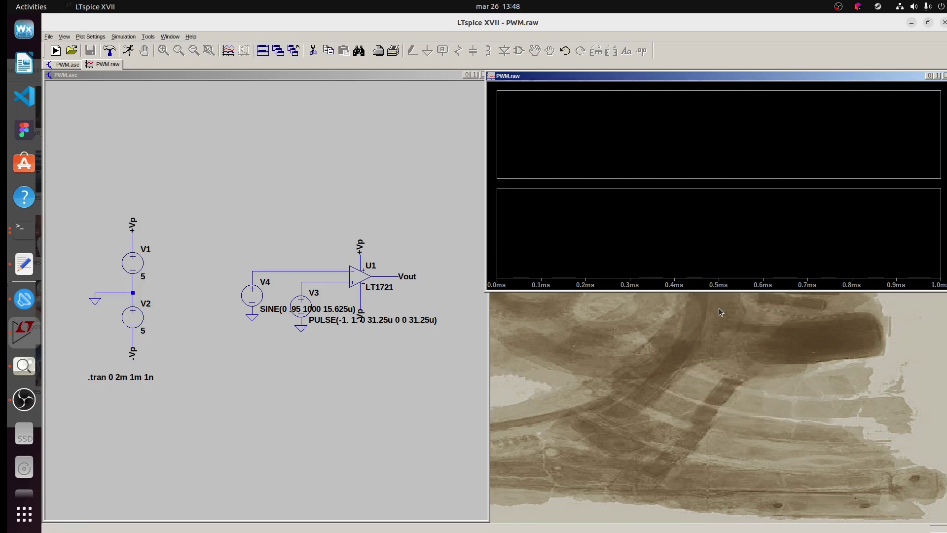
pyautogui.rightClick(708, 259)
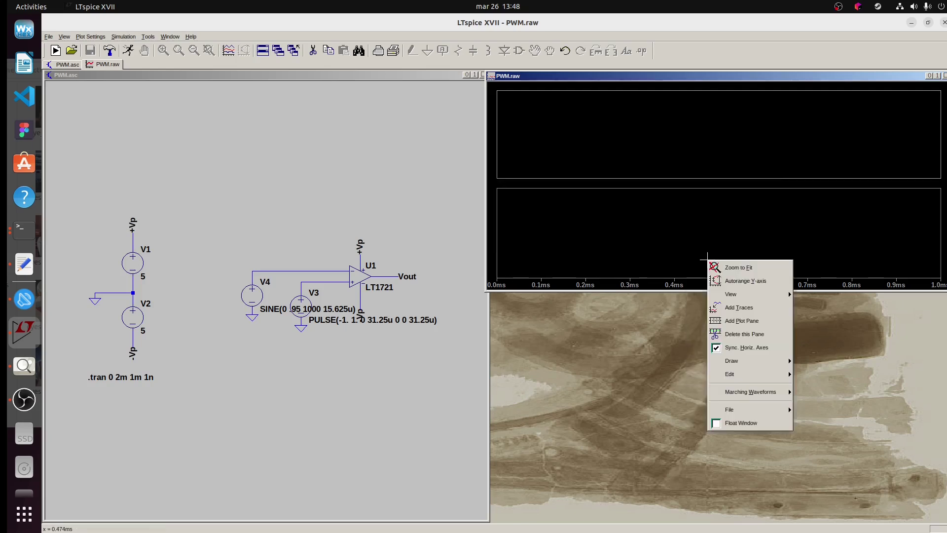
pyautogui.click(726, 320)
pyautogui.moveTo(726, 291); pyautogui.dragTo(721, 524)
pyautogui.rightClick(666, 436)
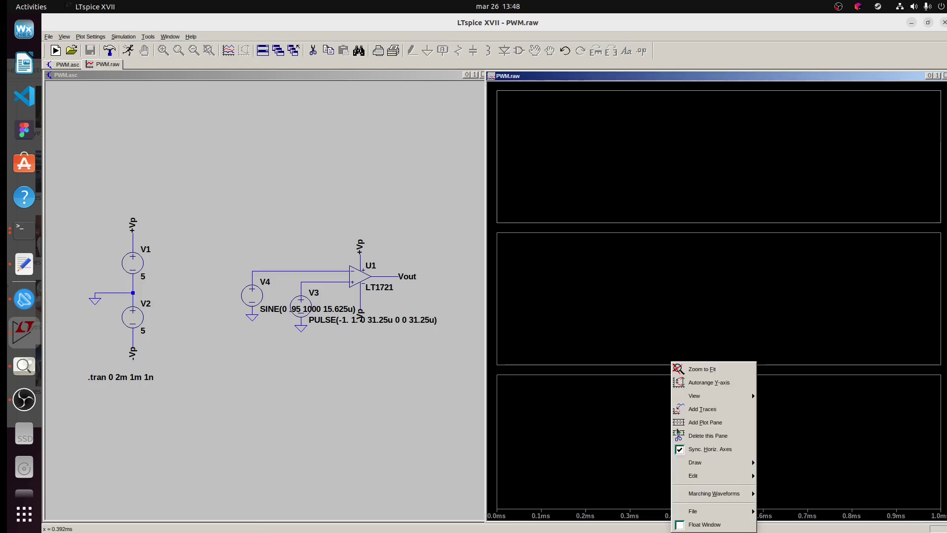
pyautogui.click(700, 436)
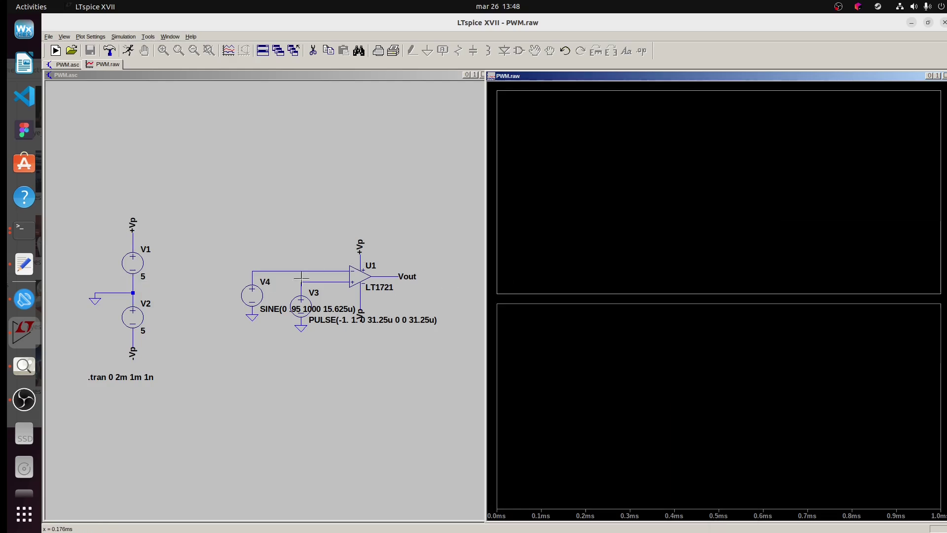
# - Probe the V4 sine and V3 triangle nets into the upper pane, removing the Vout trace
pyautogui.click(308, 270)
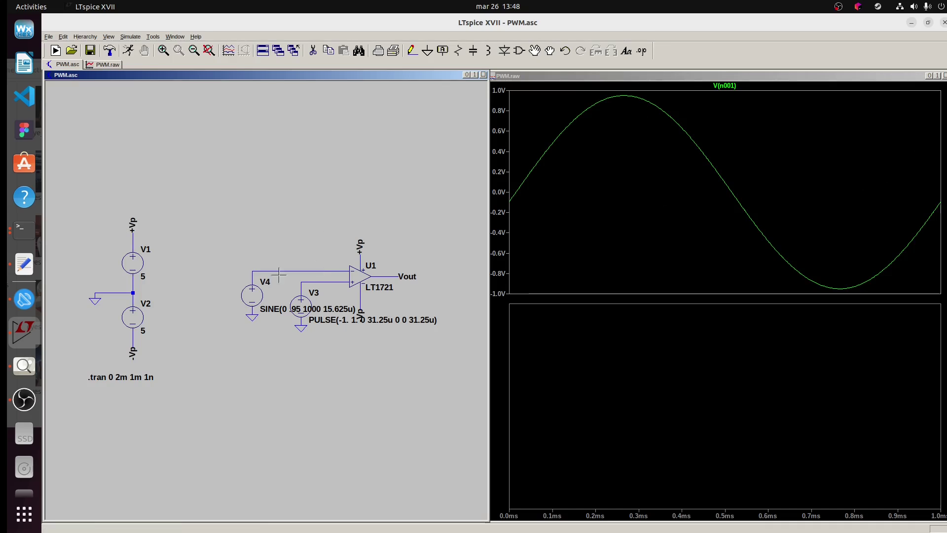
pyautogui.click(327, 282)
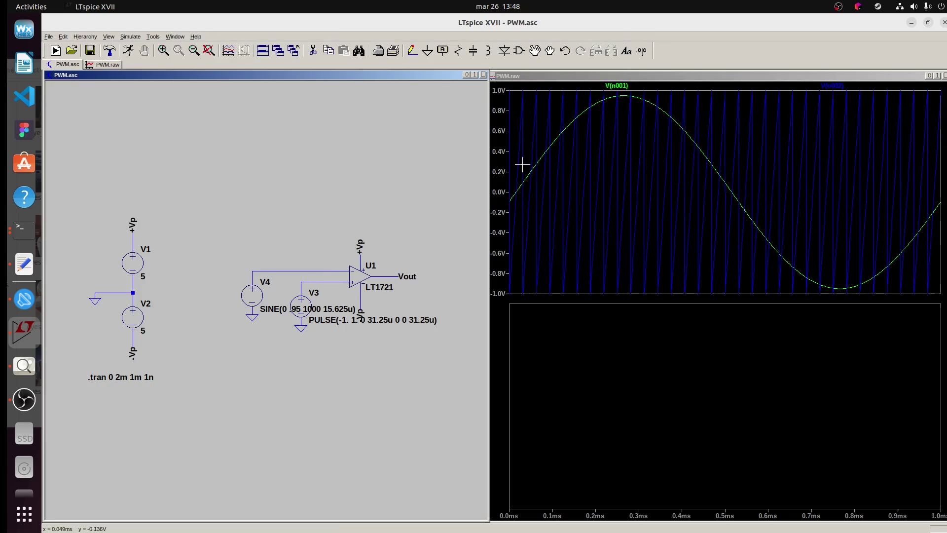
pyautogui.click(388, 276)
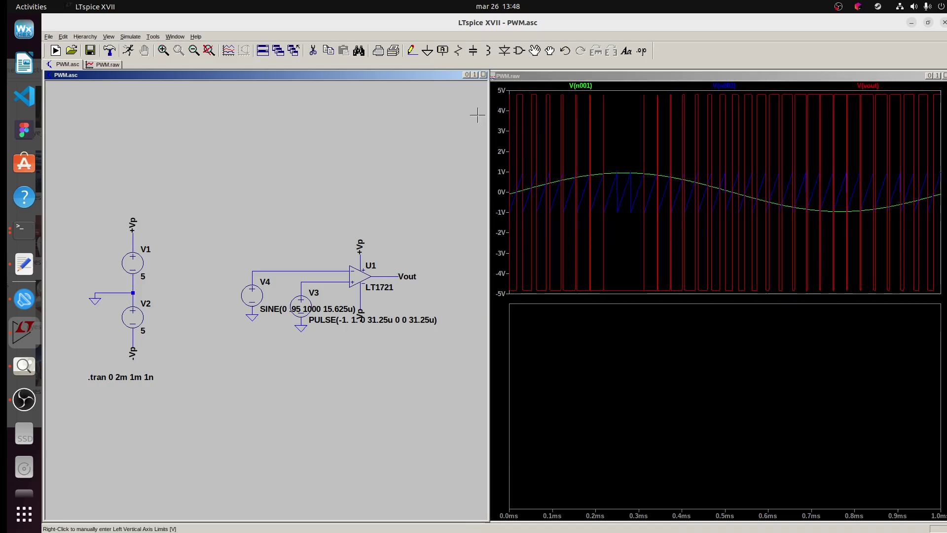
pyautogui.click(860, 84)
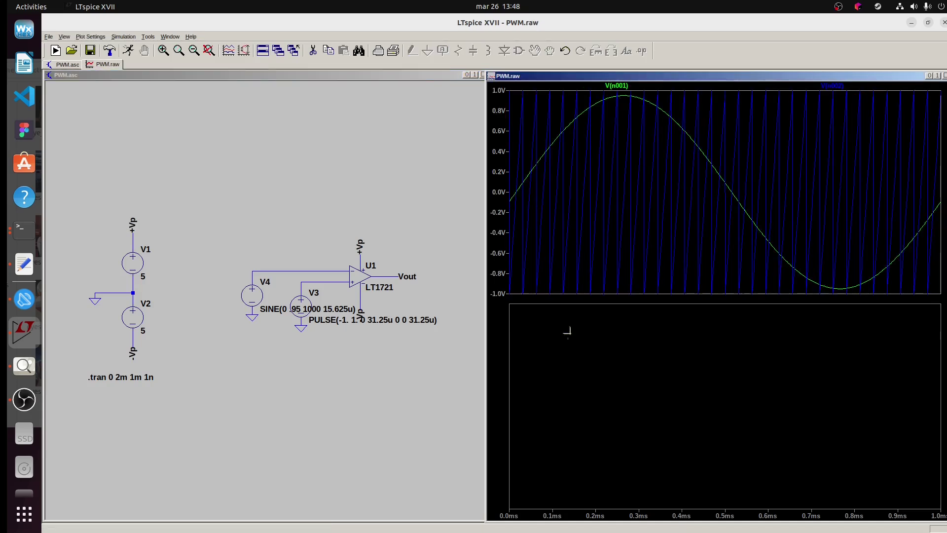
# - Probe Vout into the lower pane and zoom the plots to roughly the first 140 µs
pyautogui.click(395, 269)
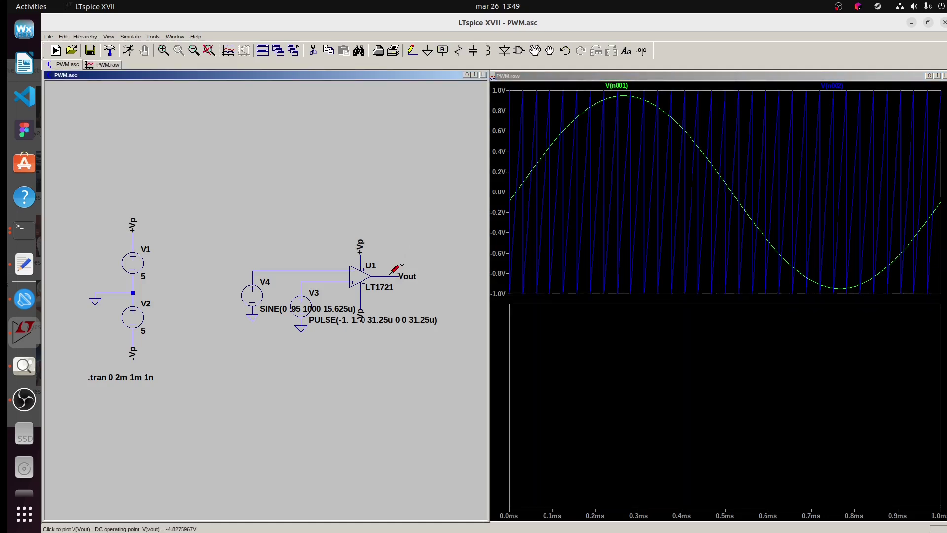
pyautogui.click(384, 278)
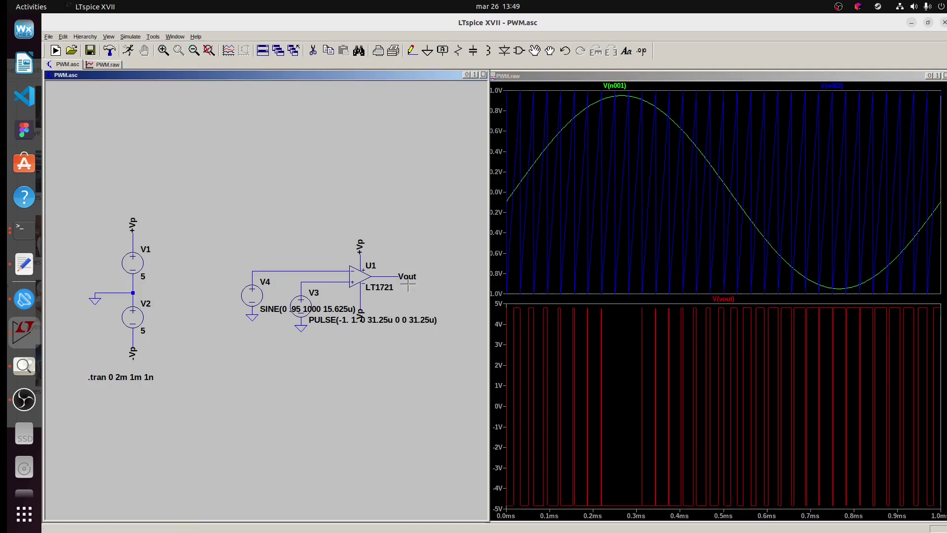
pyautogui.click(535, 190)
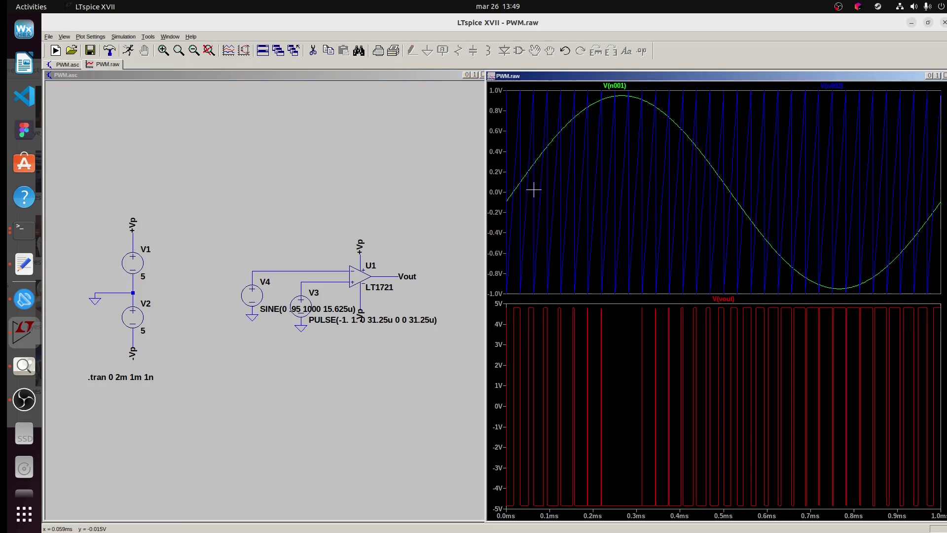
pyautogui.moveTo(564, 101); pyautogui.dragTo(493, 255)
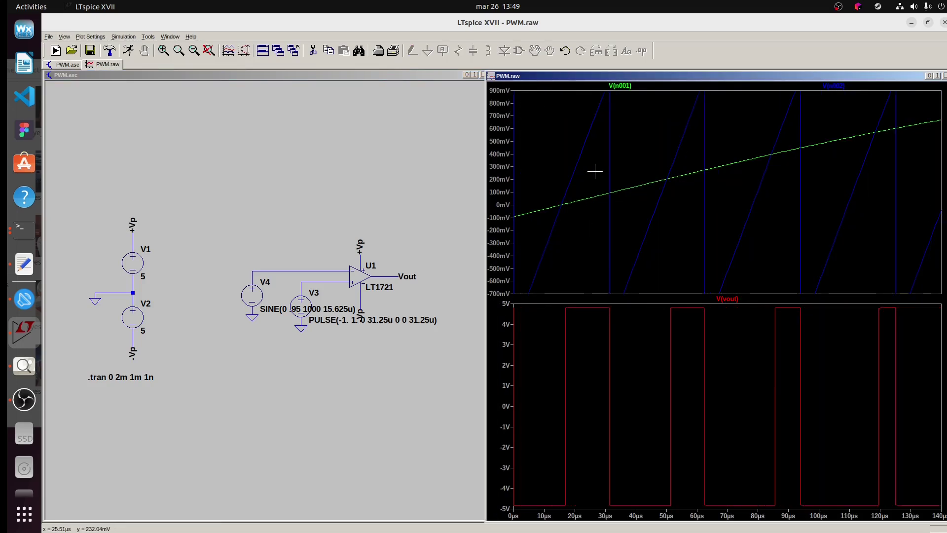